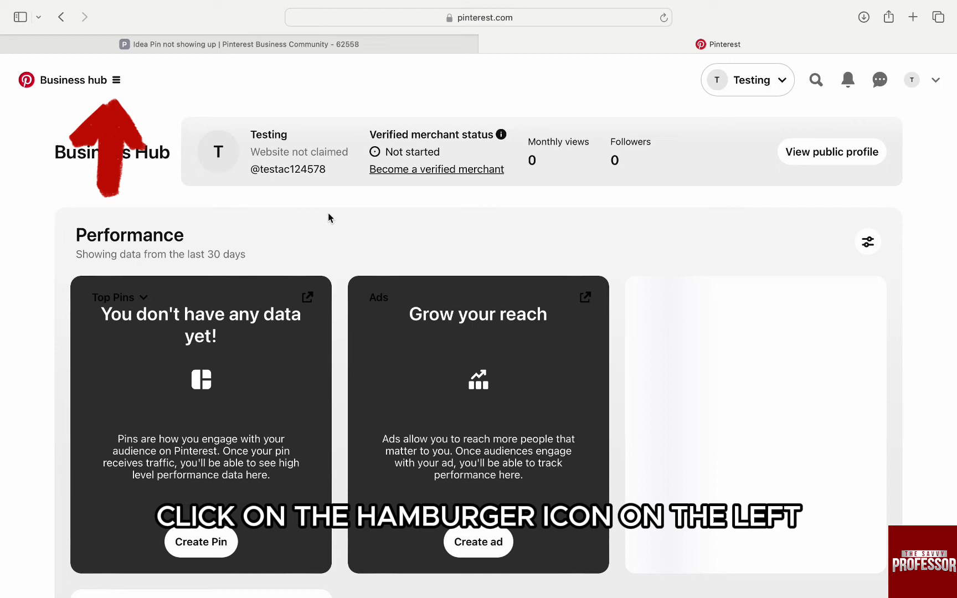
Go from the Business hub menu to Create Pin under Organic
{"action": "left_click", "coordinate": [116, 80]}
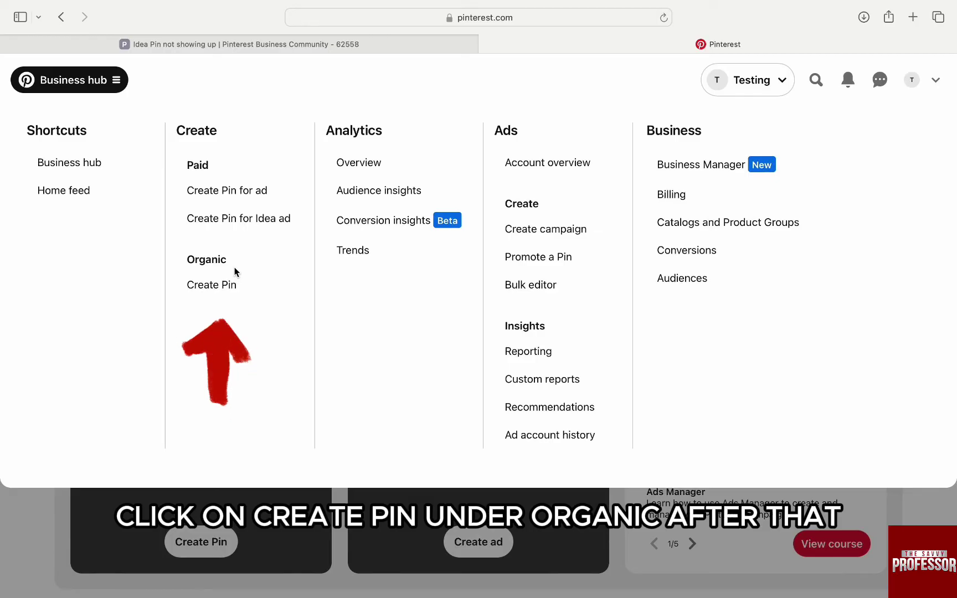
{"action": "left_click", "coordinate": [220, 292]}
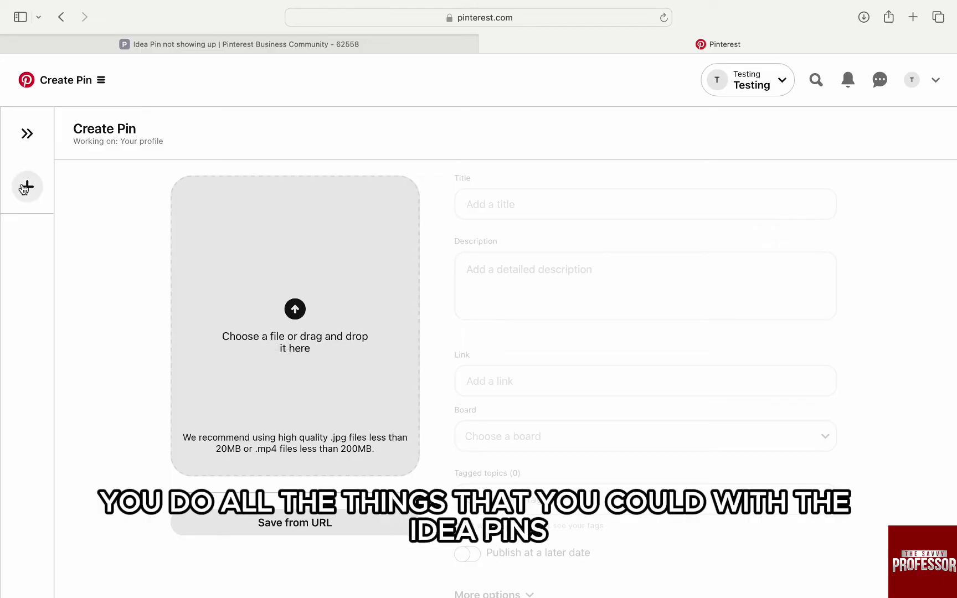
Upload the red forest photo as a draft and expand More options, including comments
{"action": "left_click", "coordinate": [231, 293]}
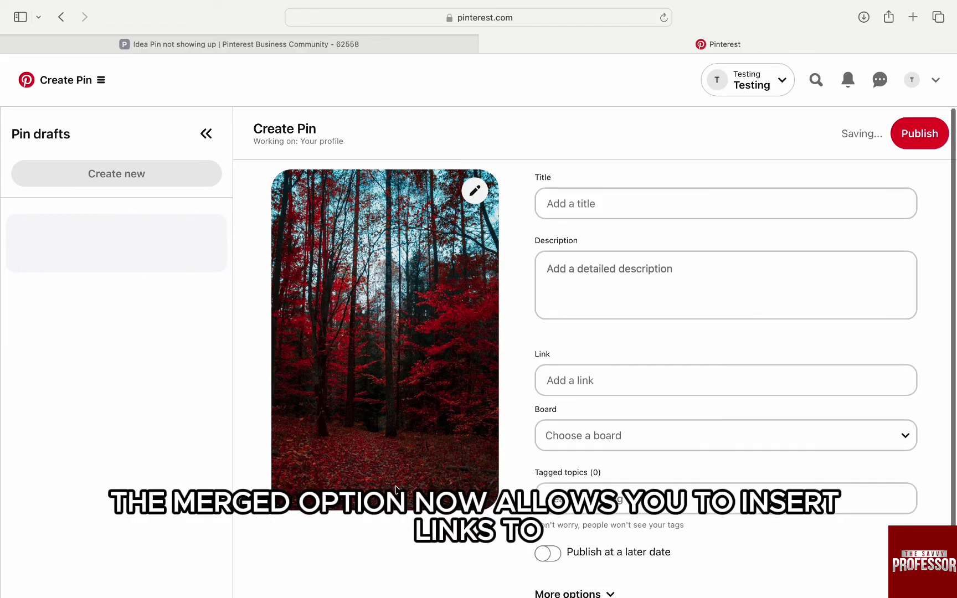
{"action": "scroll", "coordinate": [419, 482], "scroll_direction": "down", "scroll_amount": 2}
{"action": "scroll", "coordinate": [471, 476], "scroll_direction": "up", "scroll_amount": 2}
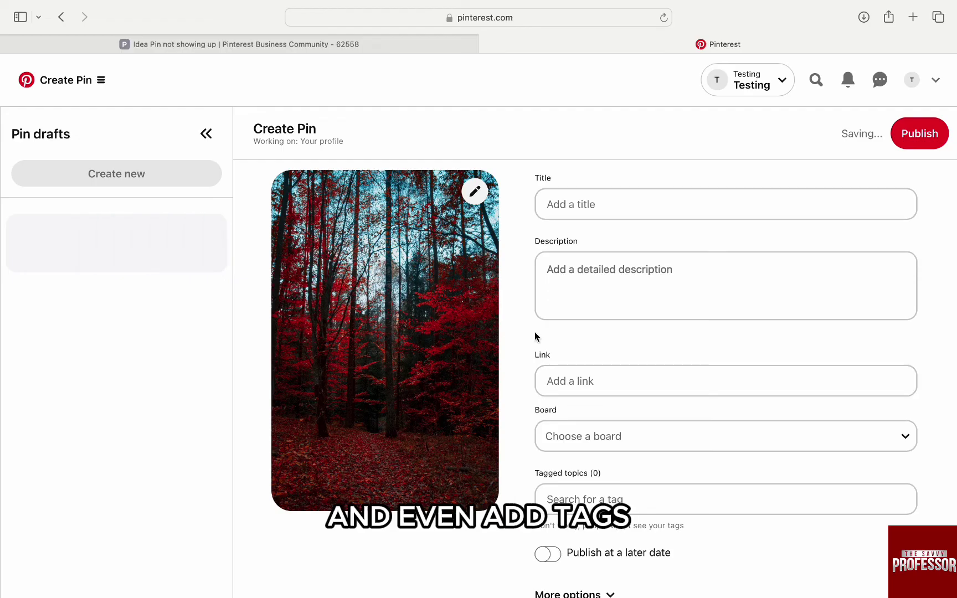
{"action": "scroll", "coordinate": [535, 337], "scroll_direction": "down", "scroll_amount": 1}
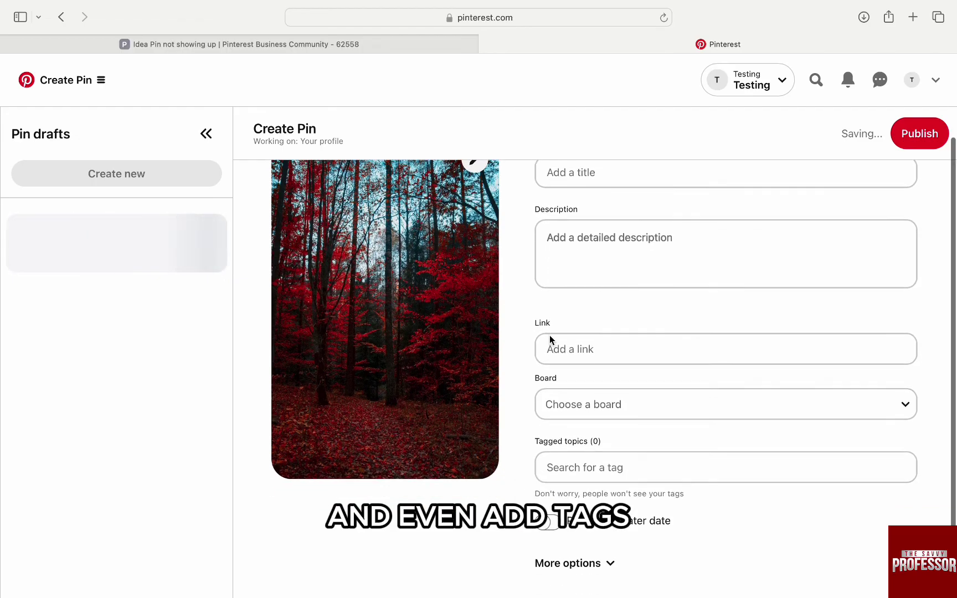
{"action": "left_click", "coordinate": [598, 565]}
{"action": "scroll", "coordinate": [606, 523], "scroll_direction": "down", "scroll_amount": 3}
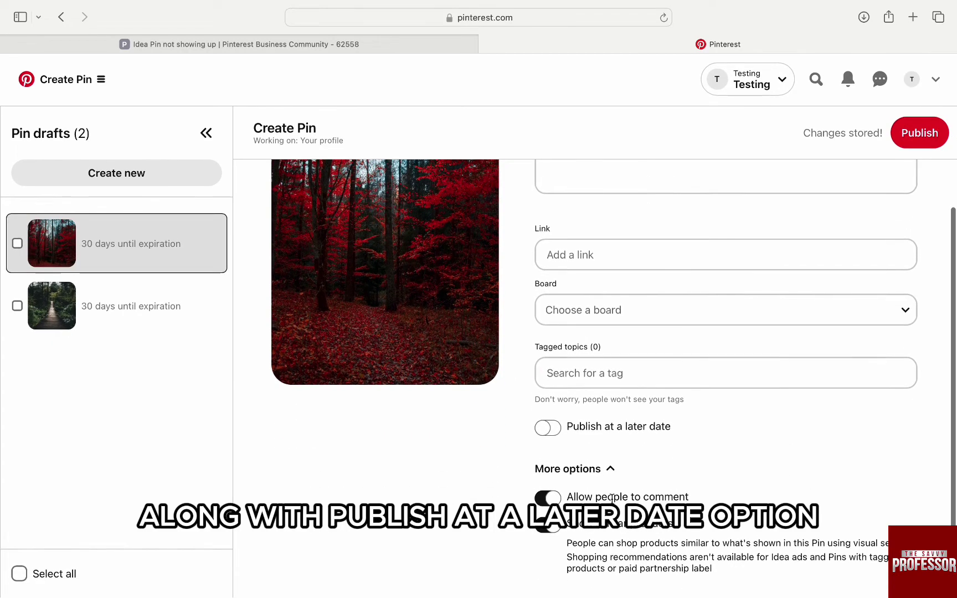
{"action": "scroll", "coordinate": [563, 415], "scroll_direction": "up", "scroll_amount": 3}
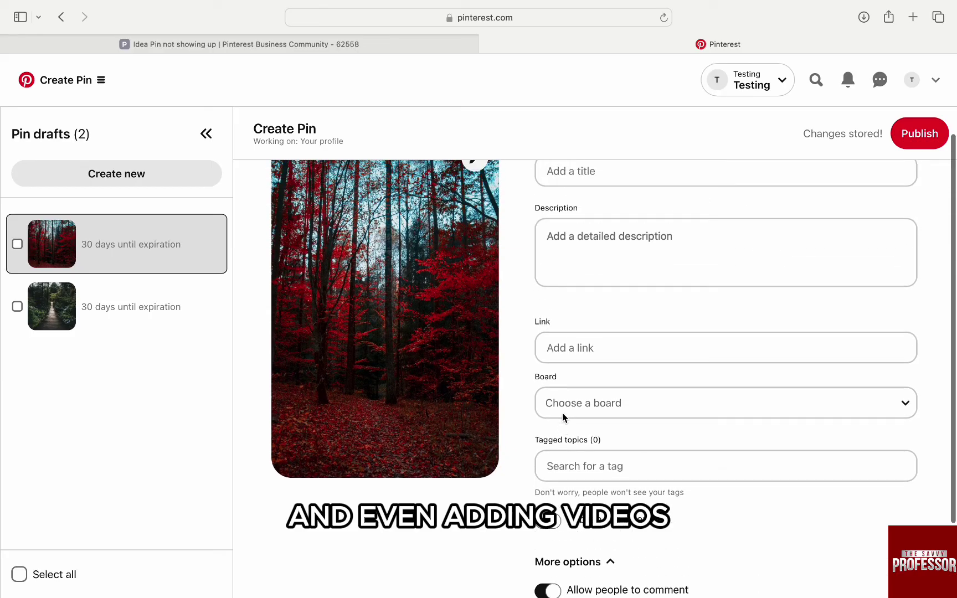
{"action": "scroll", "coordinate": [562, 413], "scroll_direction": "up", "scroll_amount": 1}
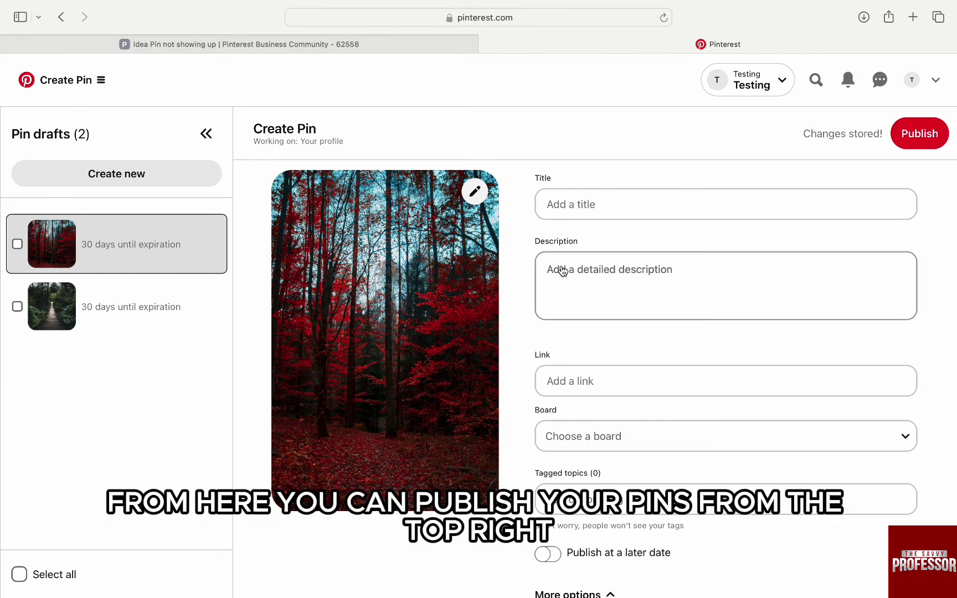